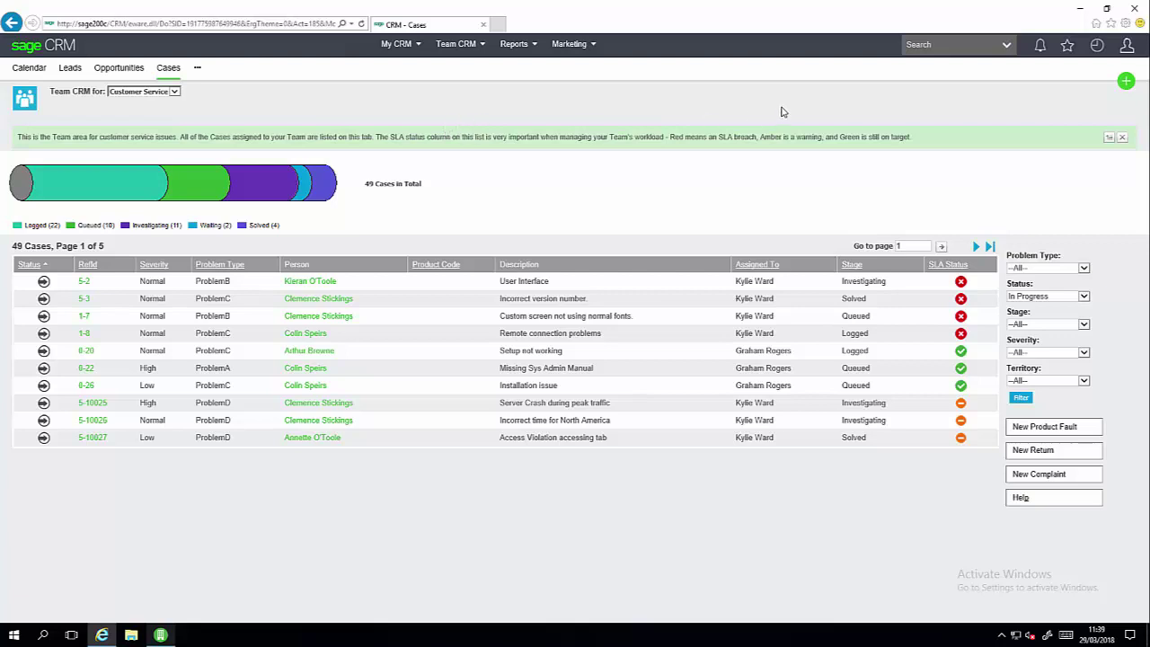
# Find the company A56 Plumbing by searching for "a56" and view its Sage 200 sales orders.
pyautogui.click(914, 44)
pyautogui.write('a56')
pyautogui.click(937, 74)
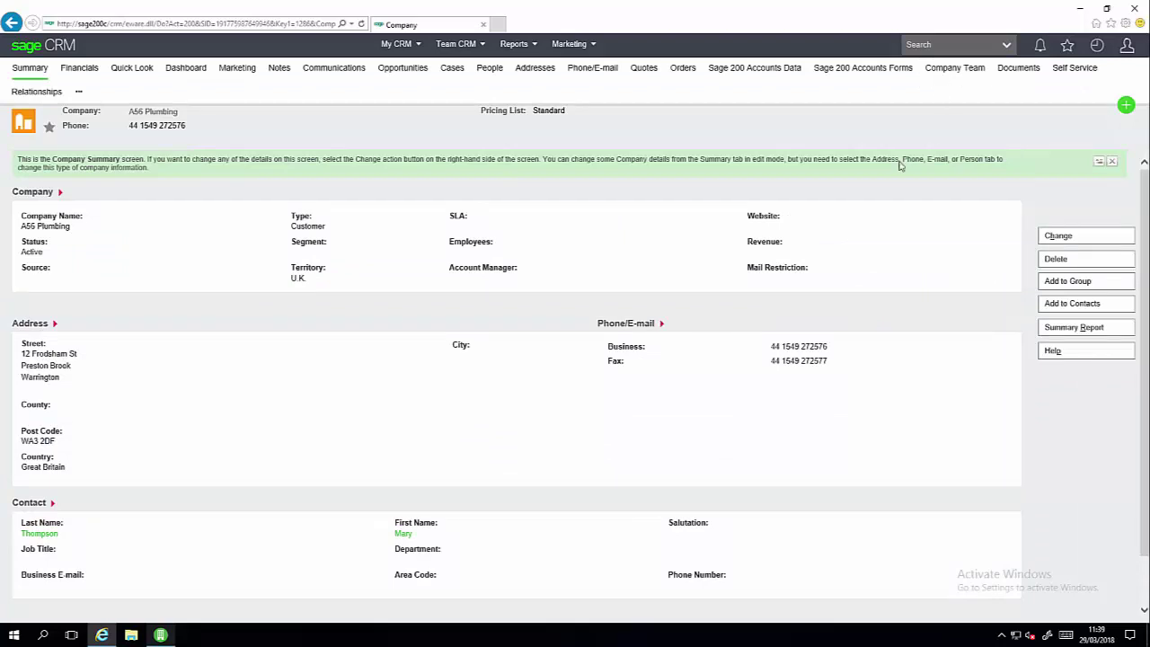
pyautogui.click(755, 70)
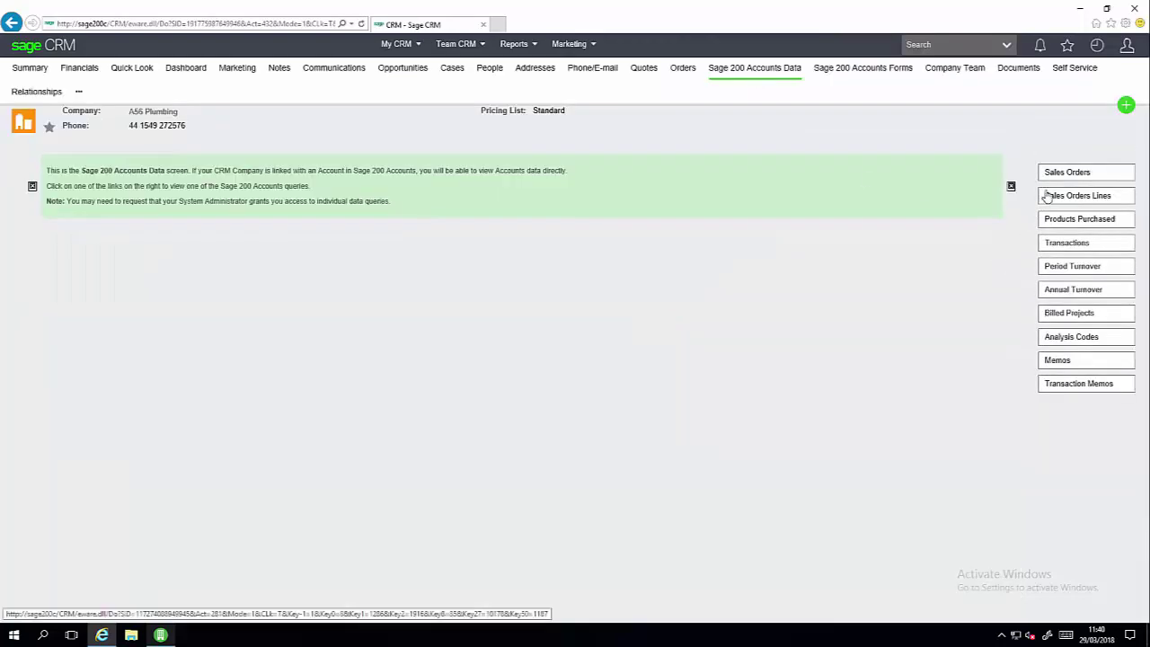
pyautogui.click(1053, 178)
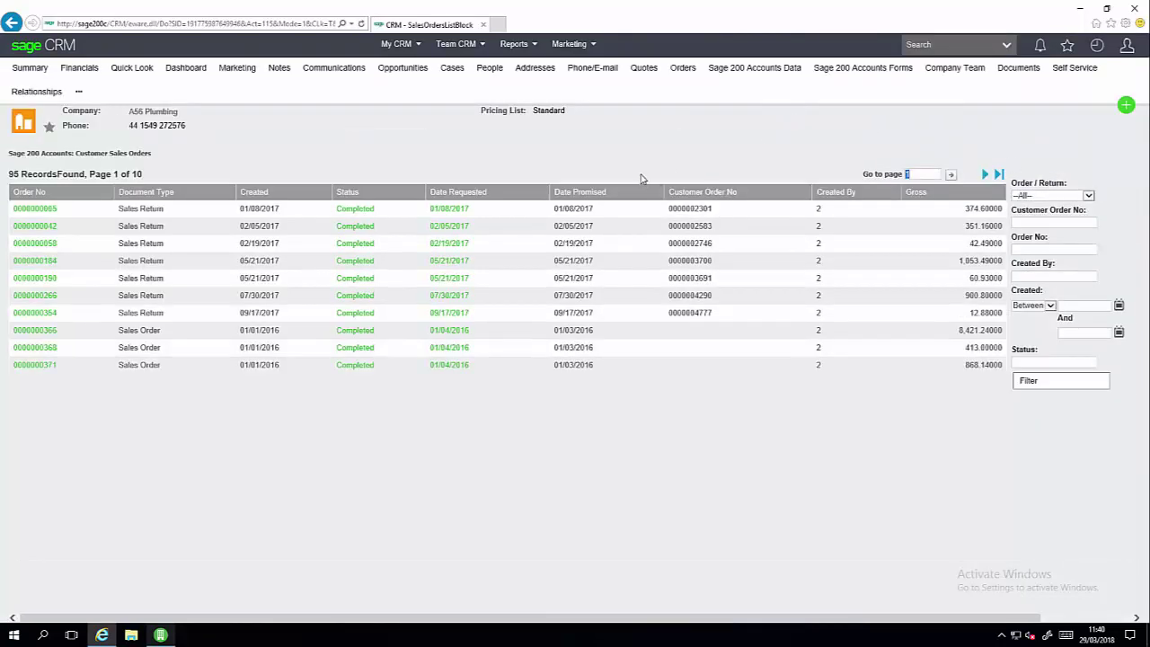
# Start a new product fault case for A56 Plumbing with the description "Cracked door glass".
pyautogui.click(453, 72)
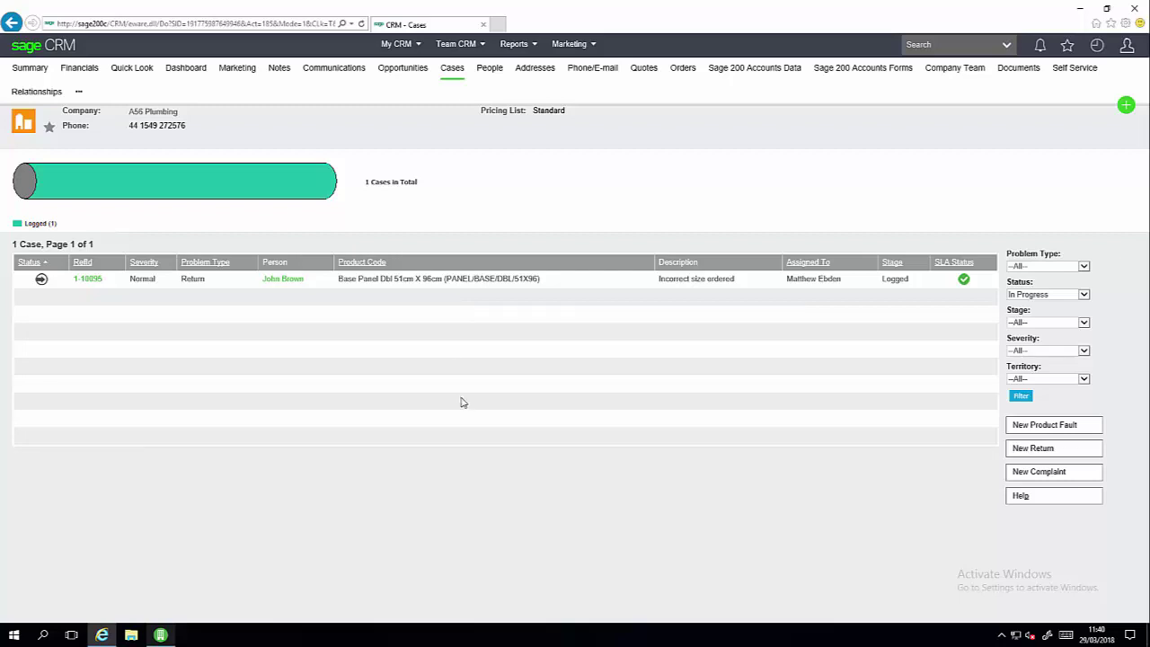
pyautogui.click(1045, 426)
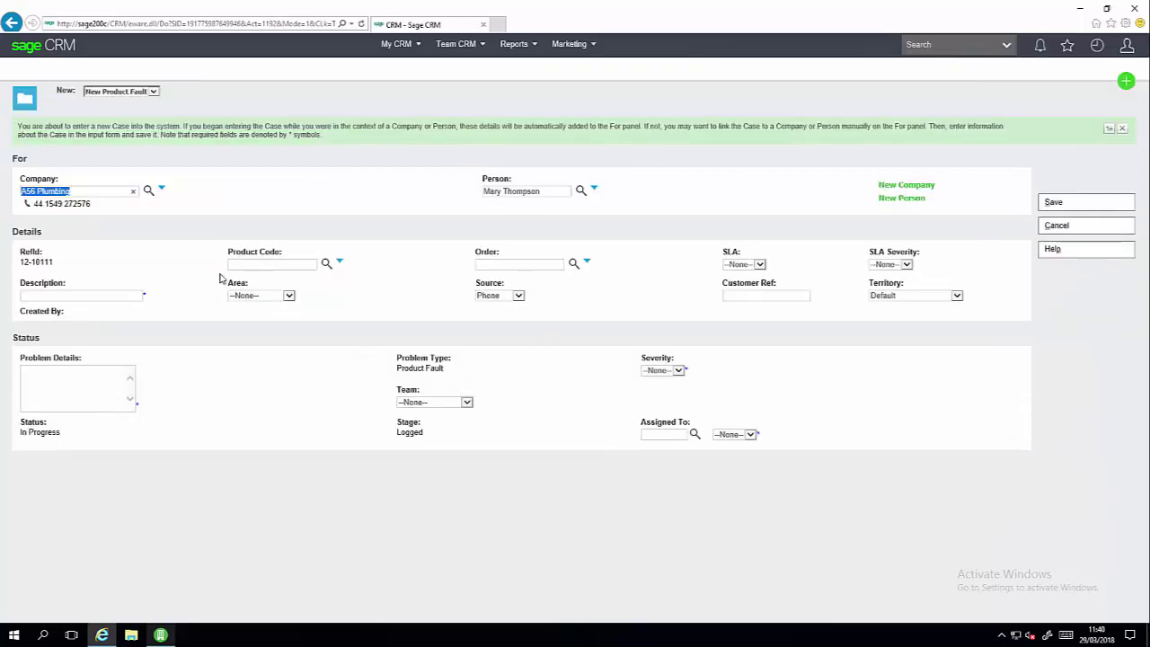
pyautogui.click(119, 296)
pyautogui.write('Cracked d')
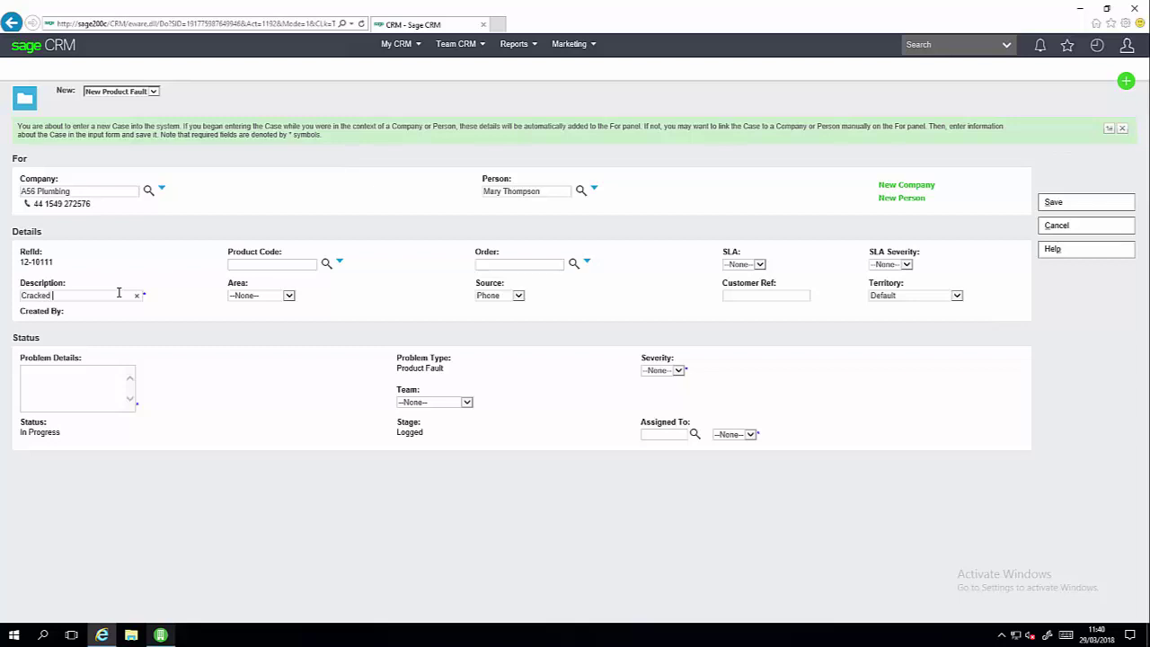
pyautogui.write('oor glass')
# Enter the problem details "On first use of oven door glass cracked".
pyautogui.click(105, 384)
pyautogui.write('O')
pyautogui.write('n lo')
pyautogui.press('BackSpace')
pyautogui.press('BackSpace')
pyautogui.write('first use of oven door glass cracked')
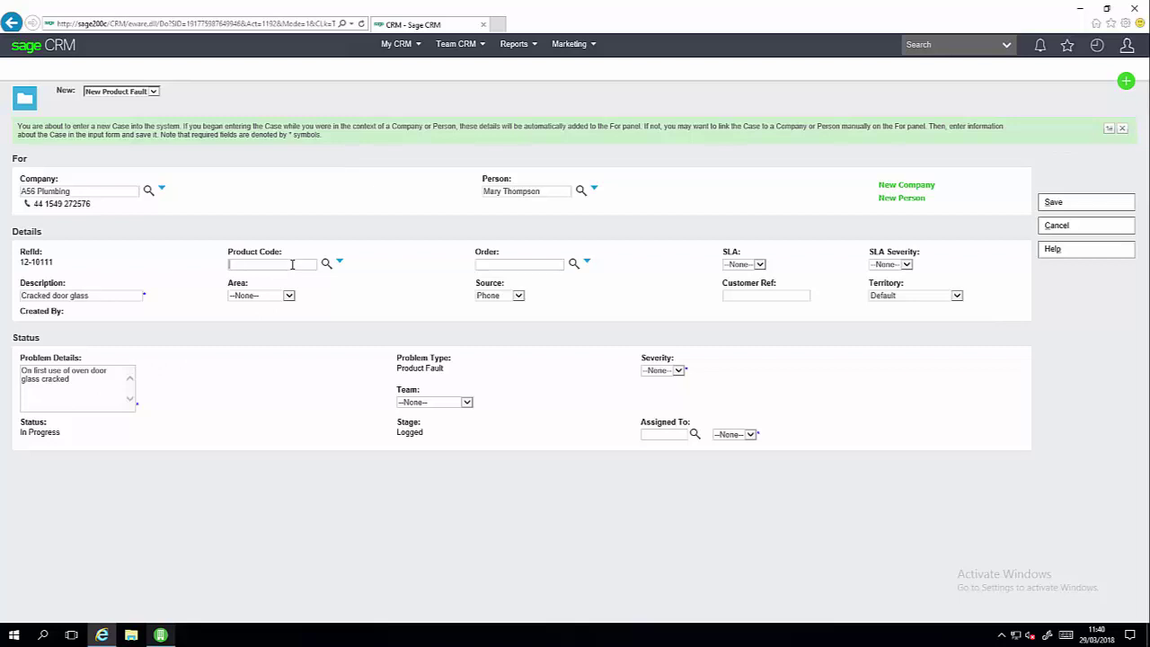
# Look up "%fan oven" to set the product to Built In Fan Oven, and link the related sales order to the case.
pyautogui.write('%fan oven')
pyautogui.click(327, 266)
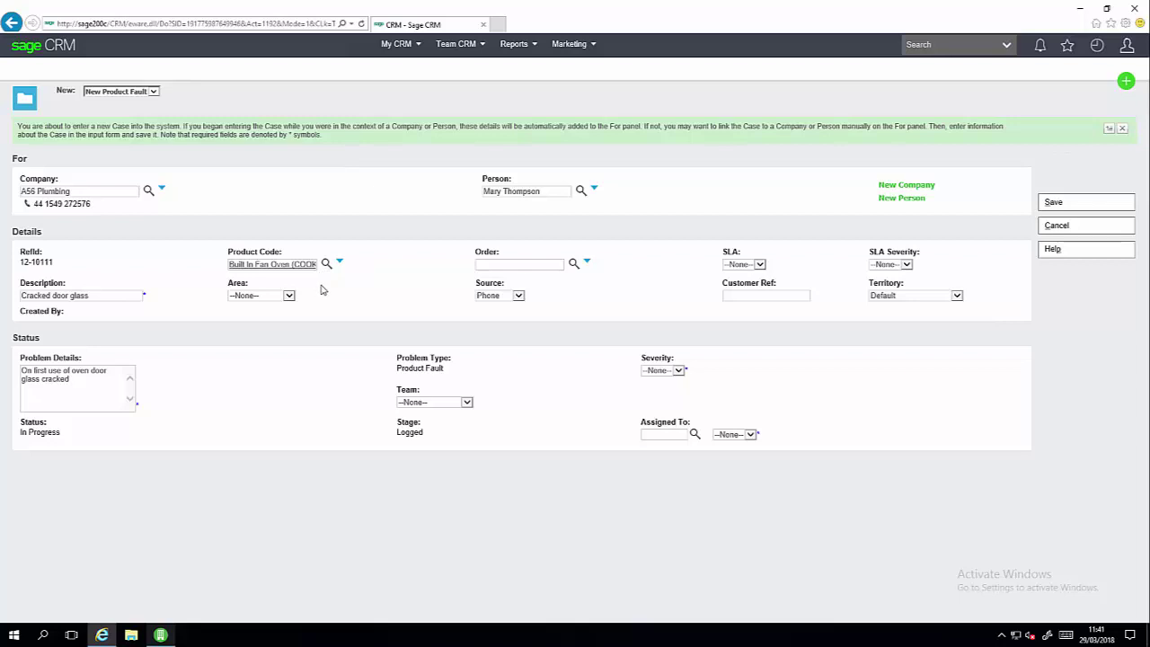
pyautogui.click(338, 263)
pyautogui.click(573, 266)
pyautogui.scroll(-2, 745, 325)
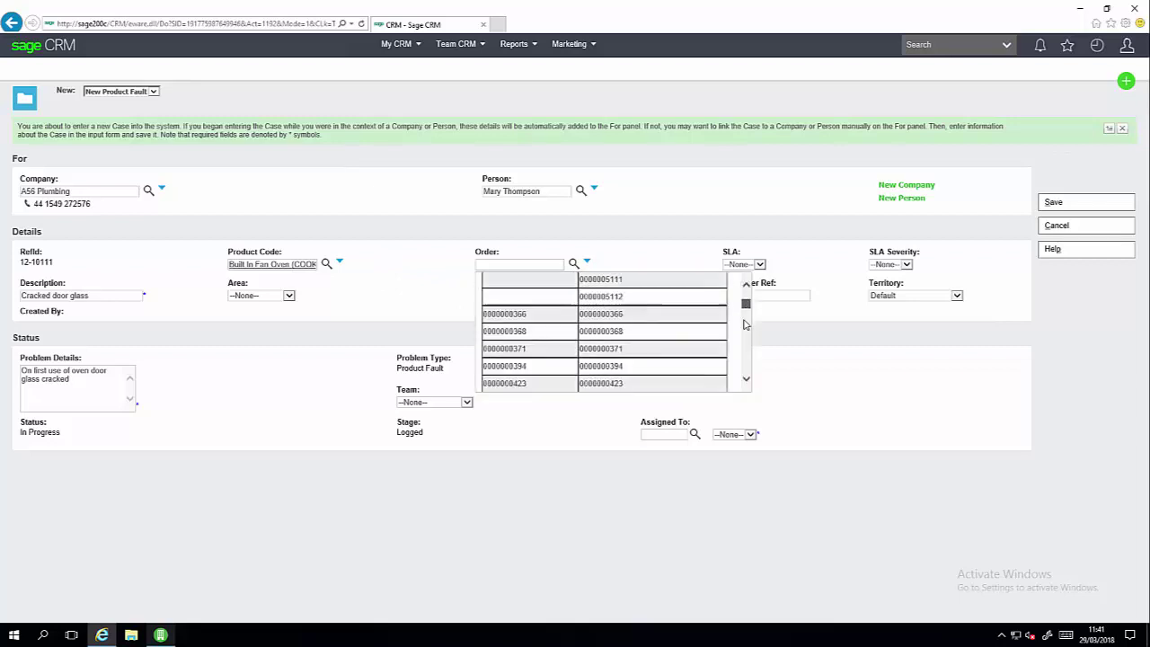
pyautogui.scroll(-2, 745, 324)
pyautogui.click(615, 367)
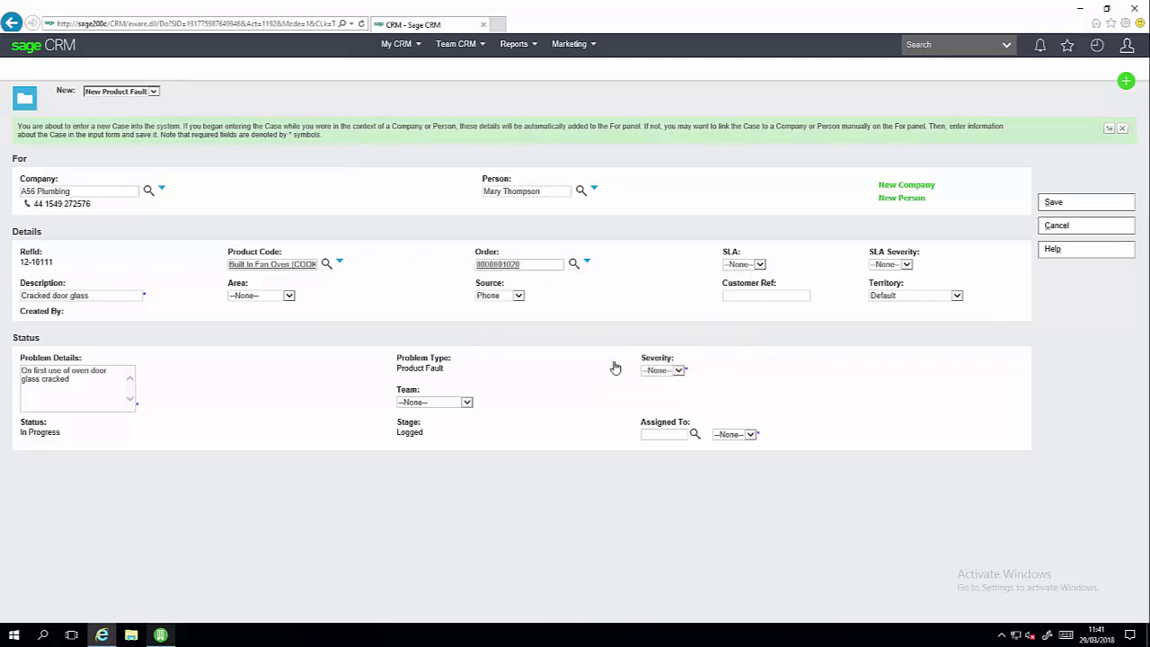
# Set the severity to Normal, assign the case to the service agent and save it.
pyautogui.click(679, 371)
pyautogui.click(656, 352)
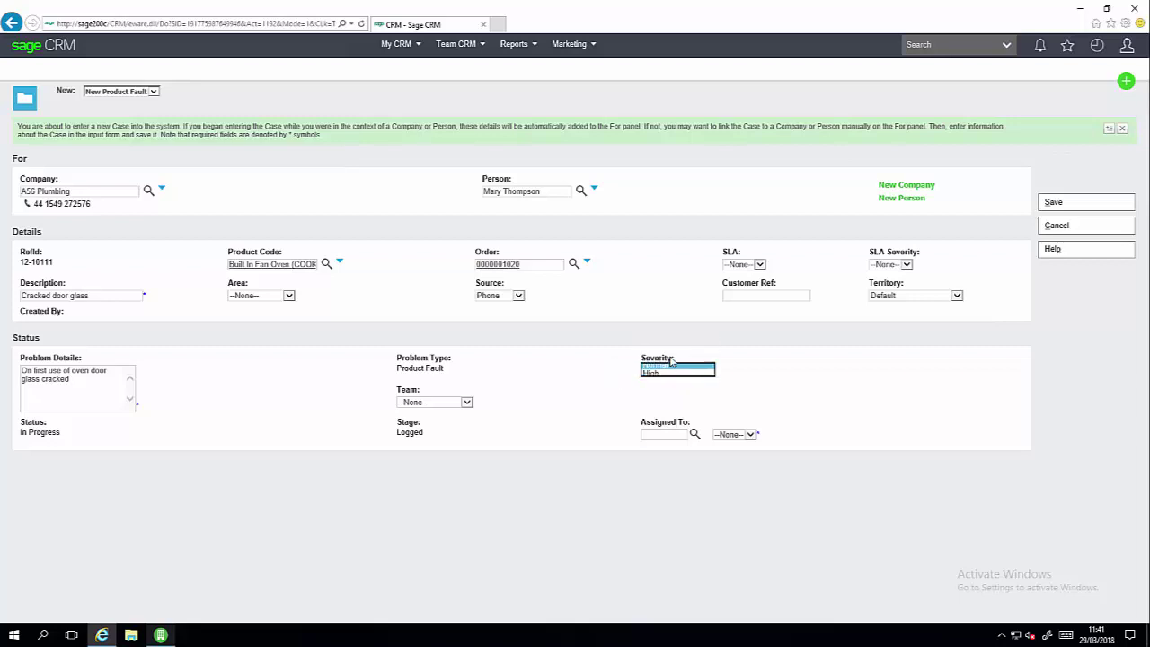
pyautogui.click(674, 435)
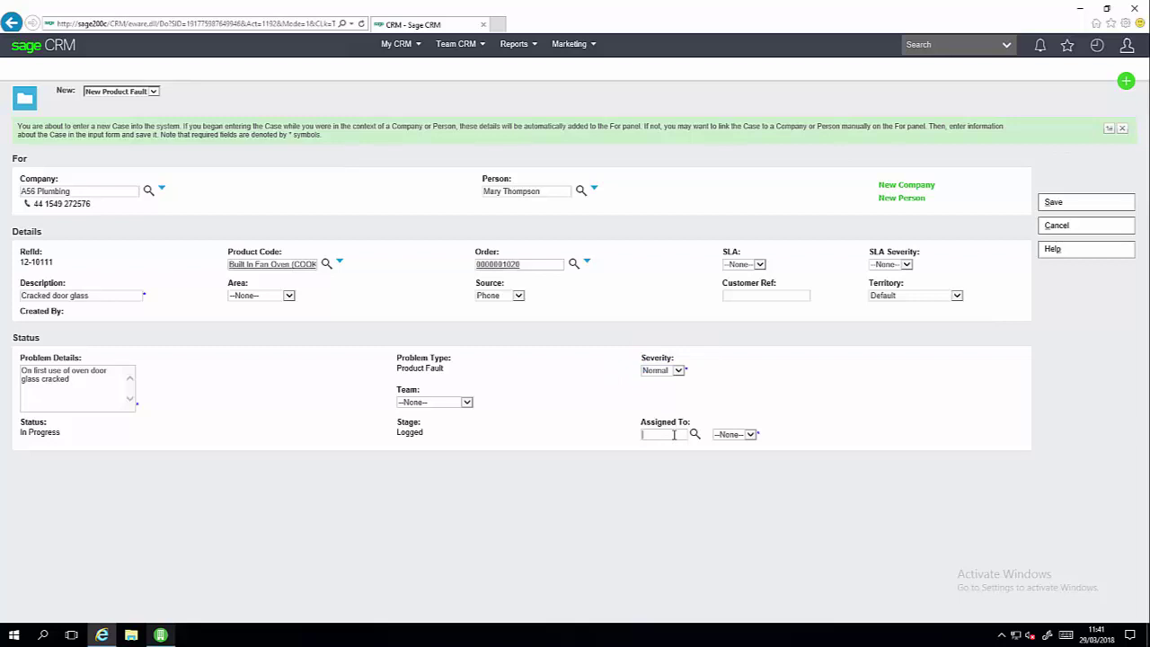
pyautogui.write('brian')
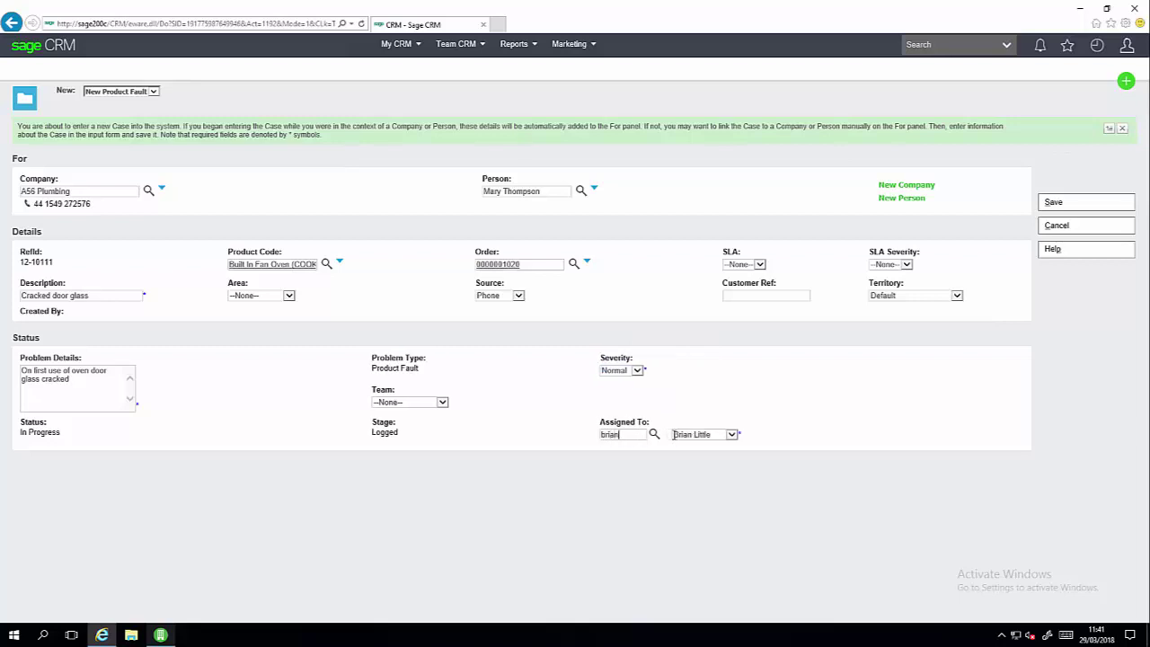
pyautogui.click(1073, 206)
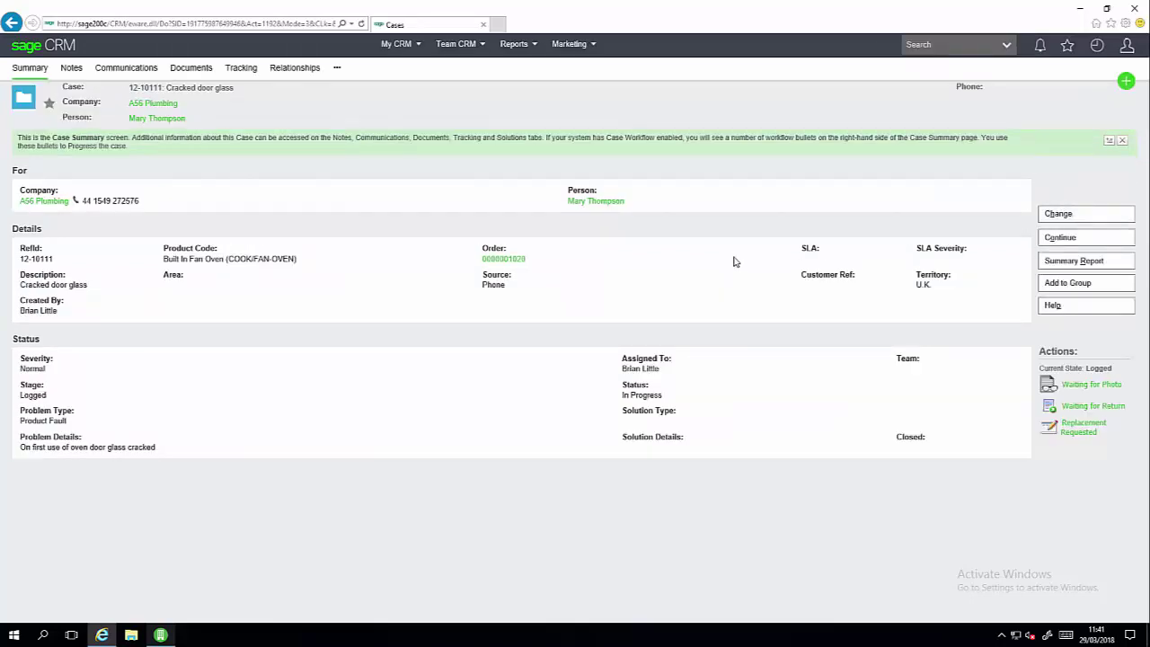
# Progress the saved case with the Waiting for Photo action and review its tracking history.
pyautogui.tripleClick(68, 422)
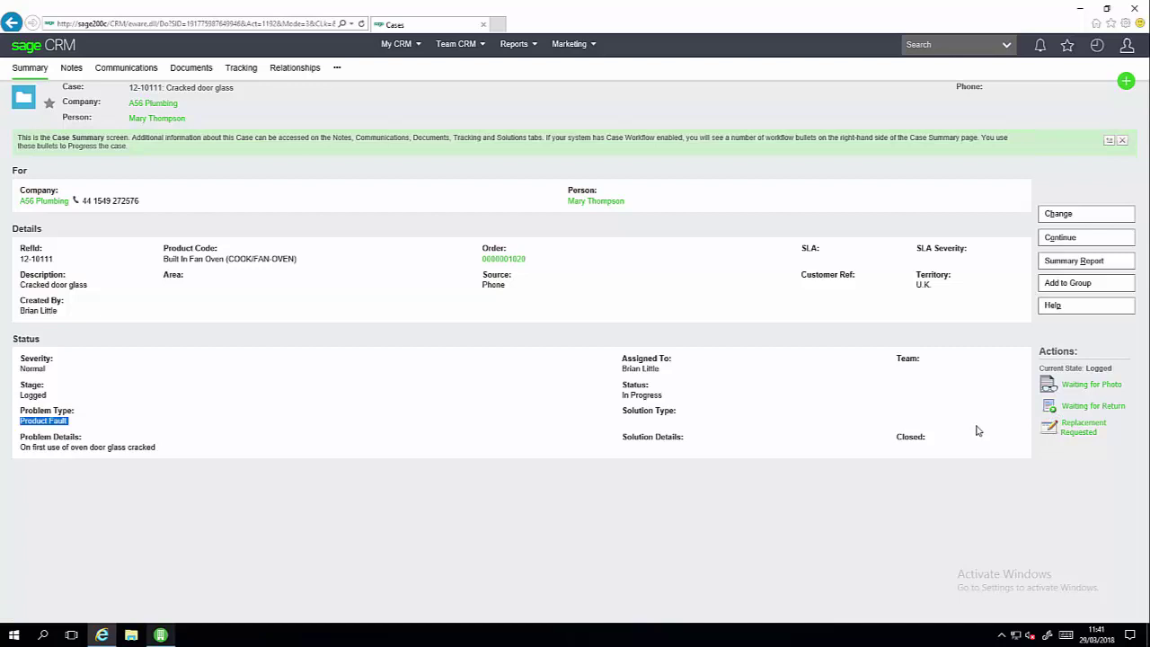
pyautogui.click(1073, 389)
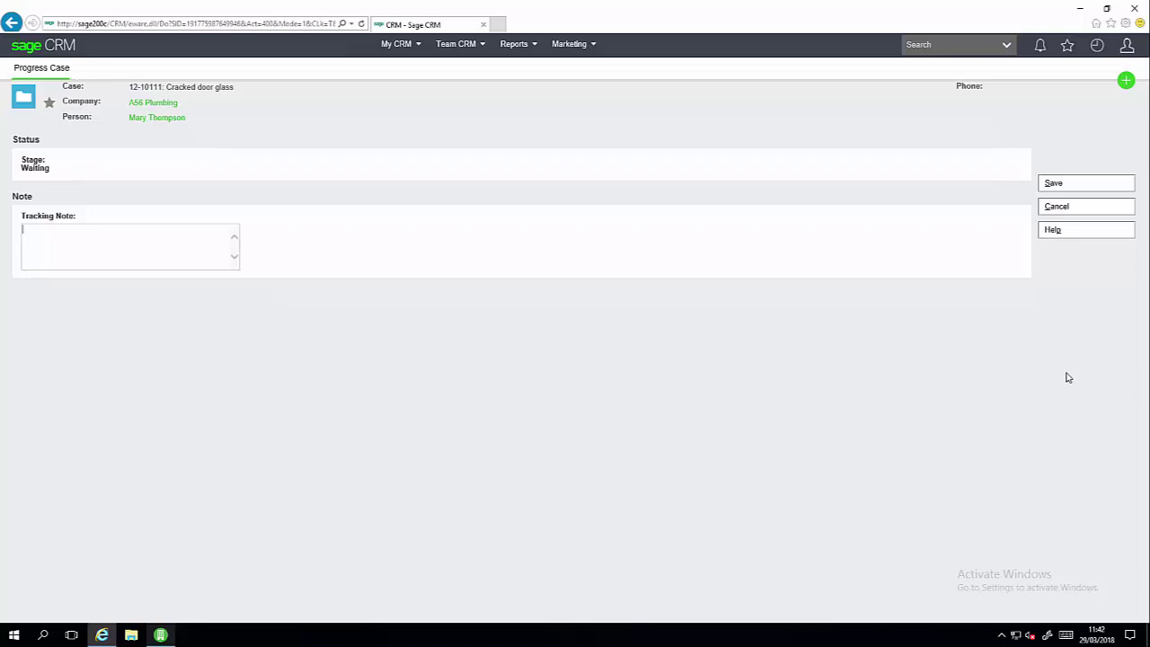
pyautogui.click(1055, 185)
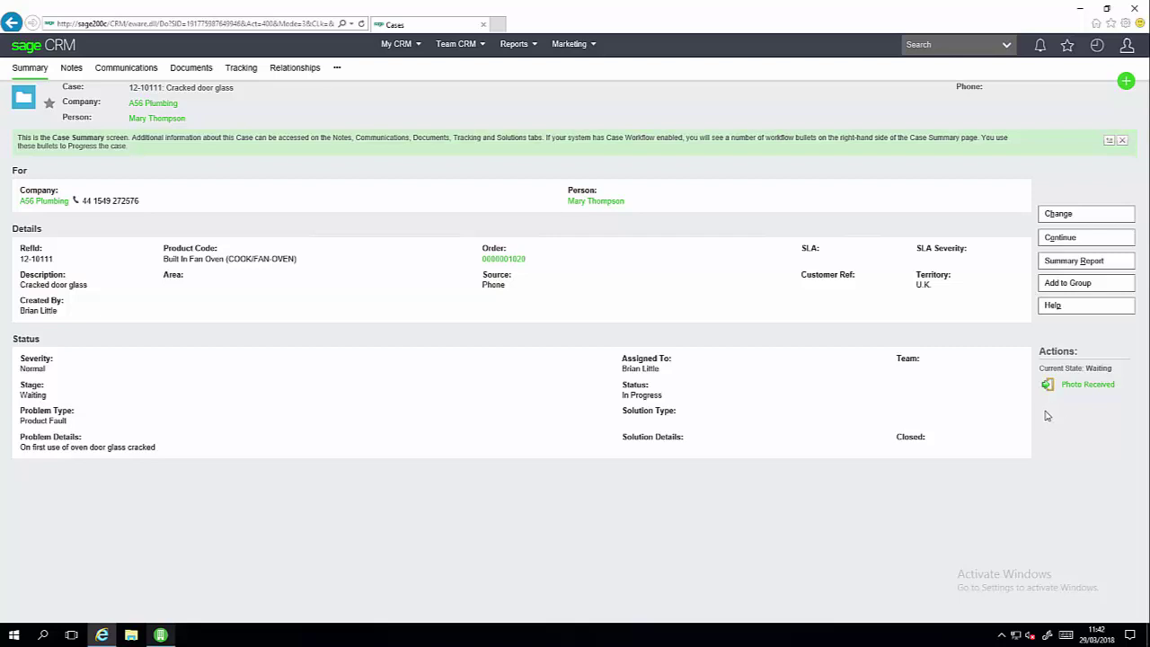
pyautogui.click(245, 71)
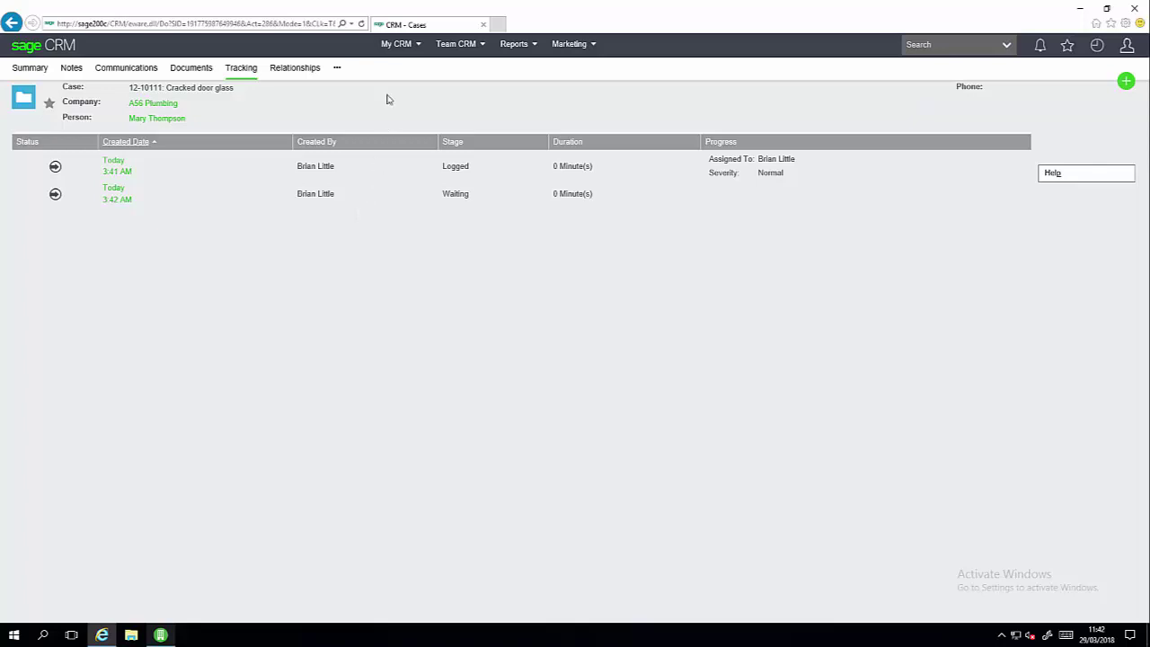
# Display your own cases and narrow the list to those in the Waiting stage.
pyautogui.moveTo(409, 50)
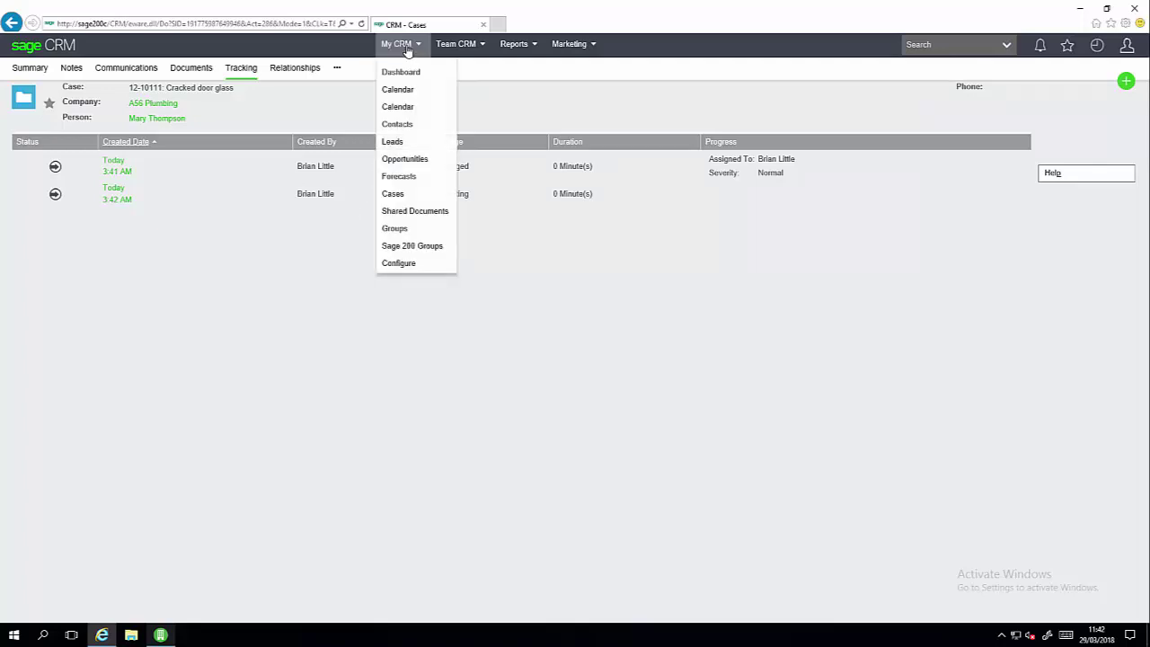
pyautogui.click(394, 196)
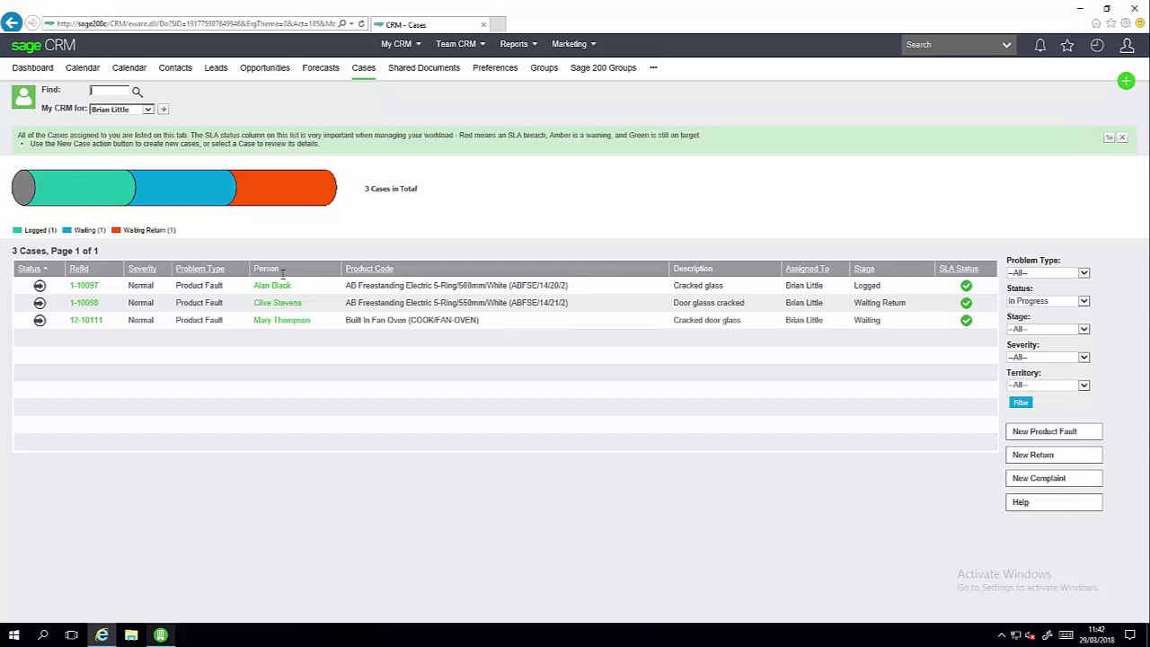
pyautogui.click(207, 201)
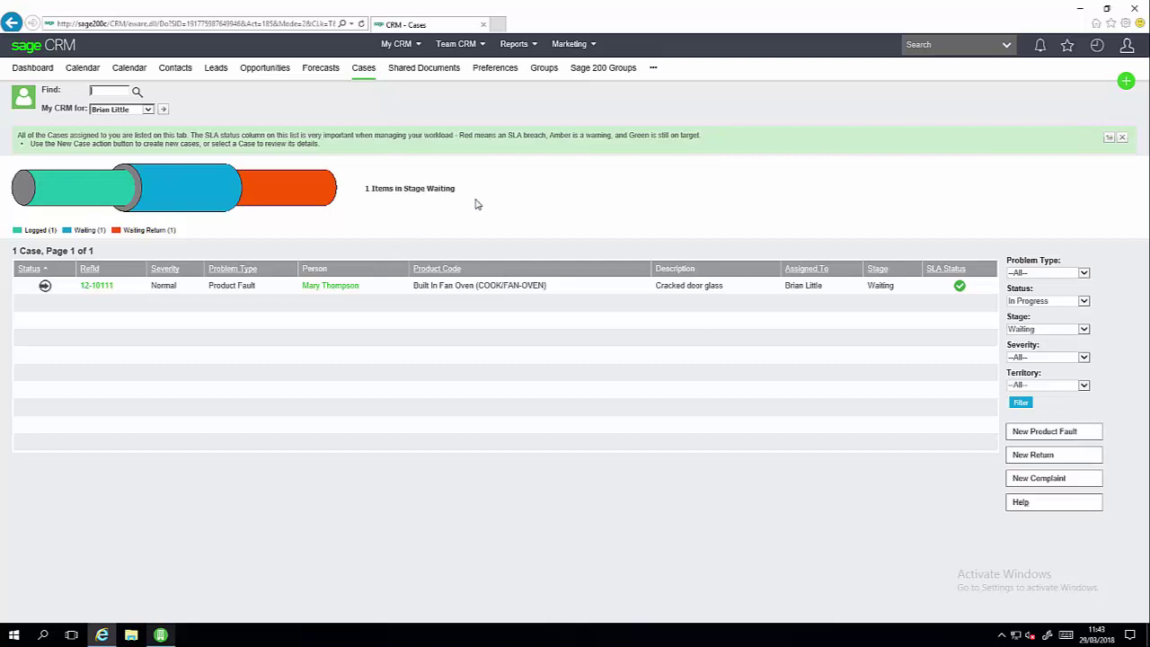
# Run the Cases by Product customer service report on screen for the Product Fault problem type, view its second page and close it.
pyautogui.moveTo(528, 51)
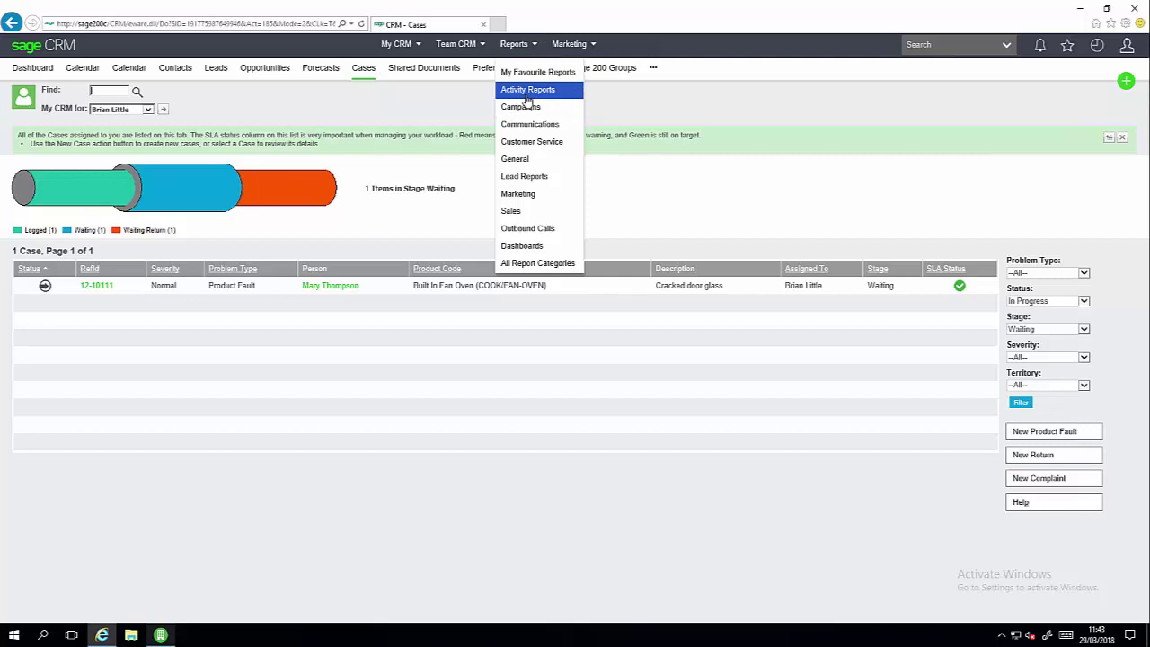
pyautogui.click(525, 144)
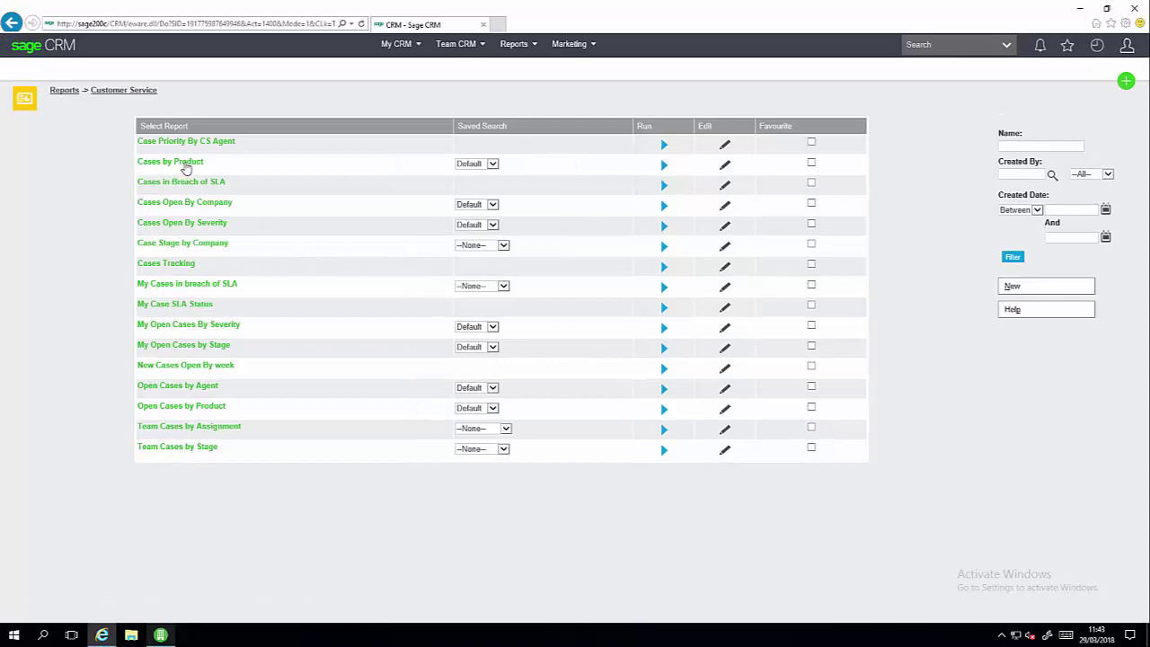
pyautogui.click(186, 167)
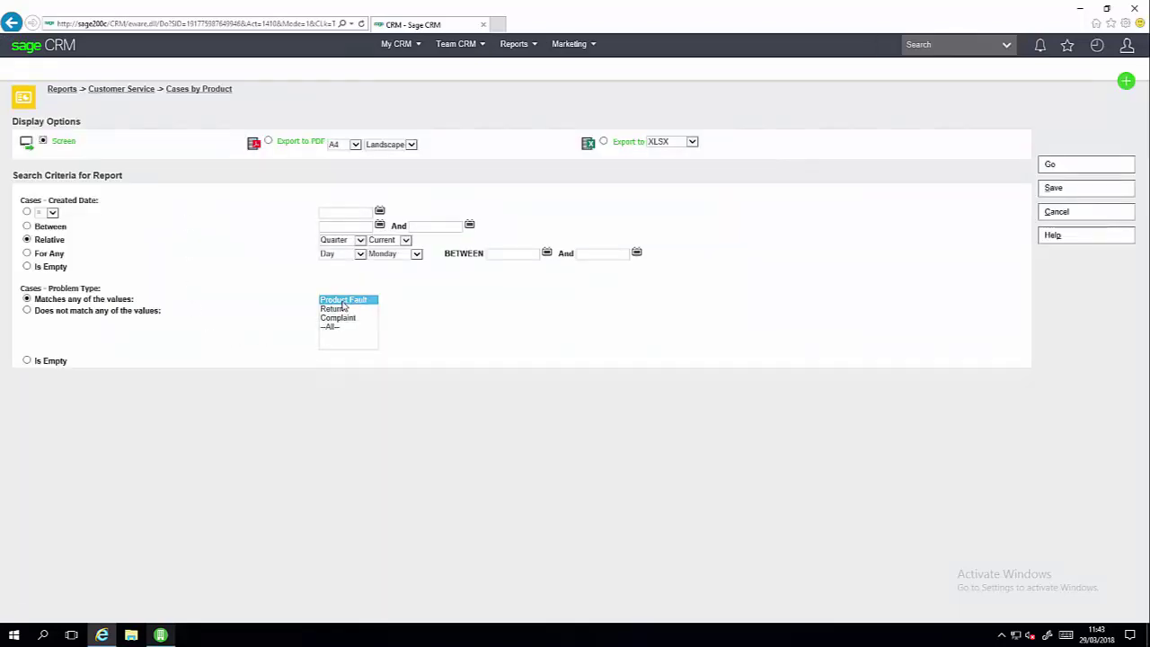
pyautogui.click(327, 299)
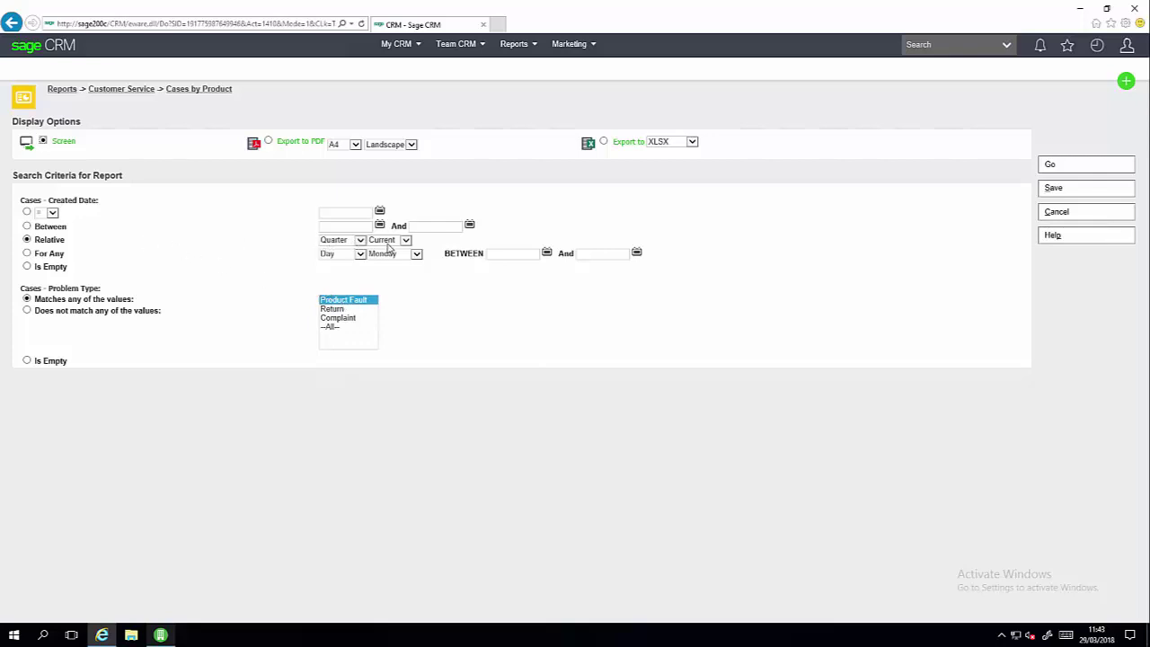
pyautogui.click(1055, 169)
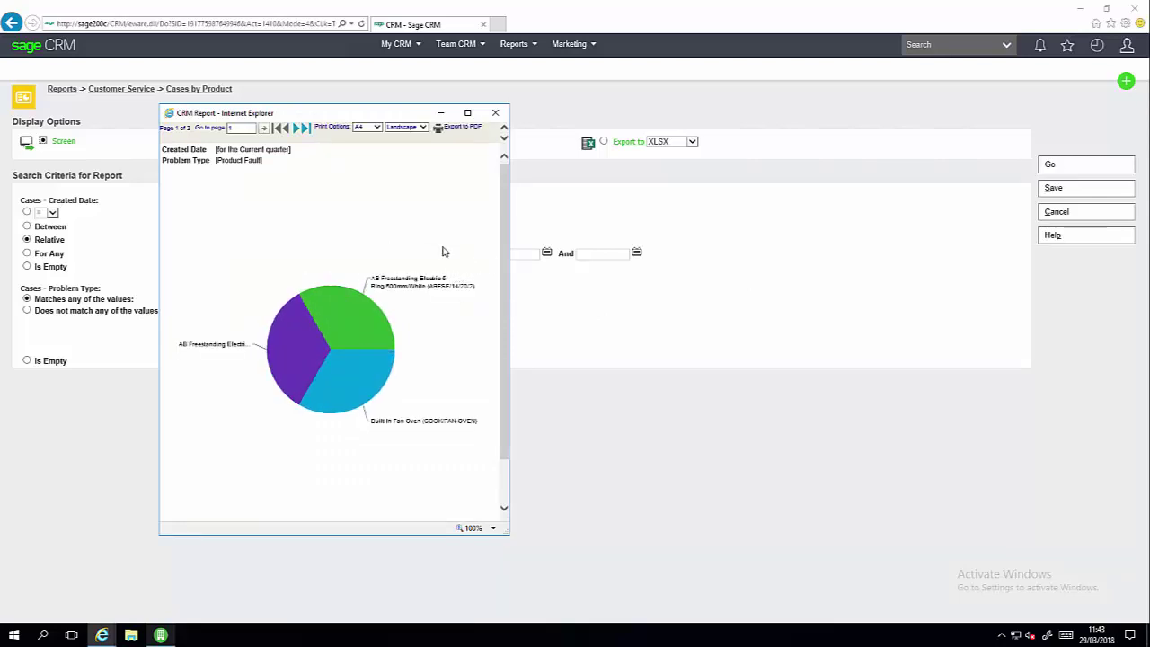
pyautogui.click(296, 129)
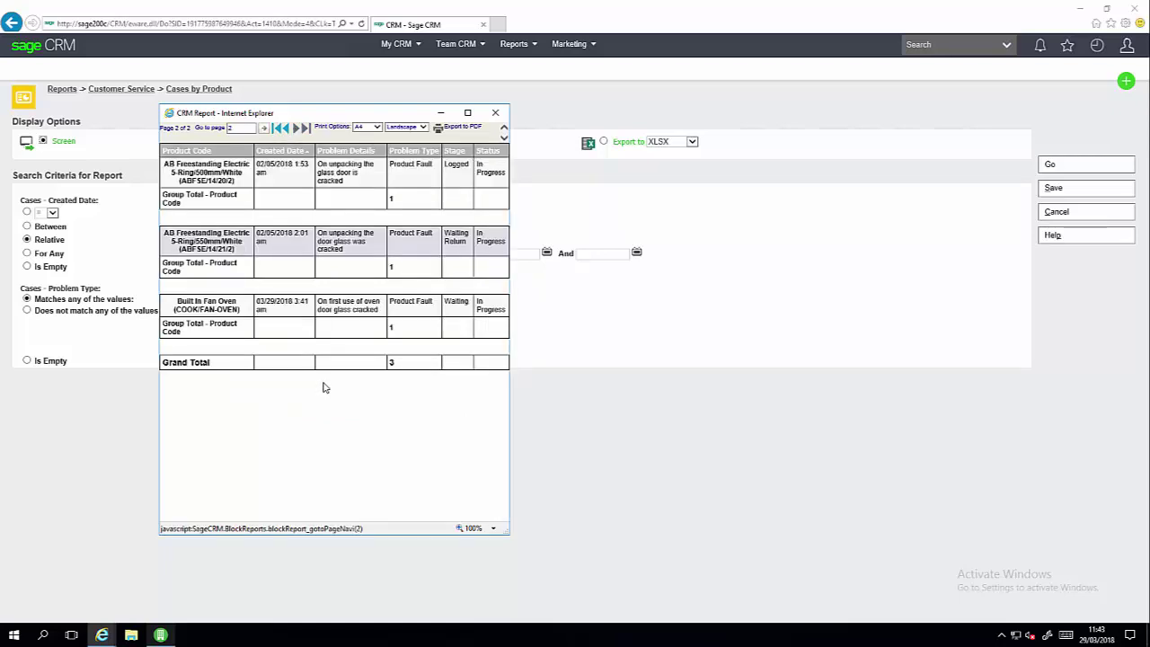
pyautogui.click(496, 114)
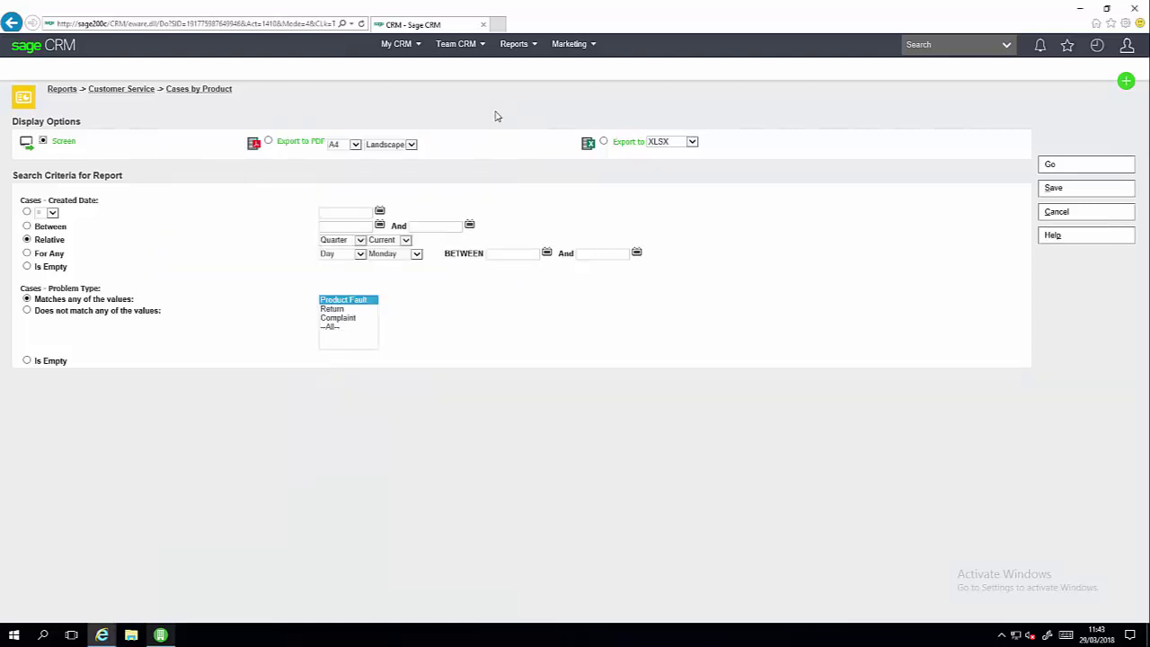
# Open your dashboard and run the Cases by Product report from the Issues by Product Code gadget.
pyautogui.moveTo(404, 46)
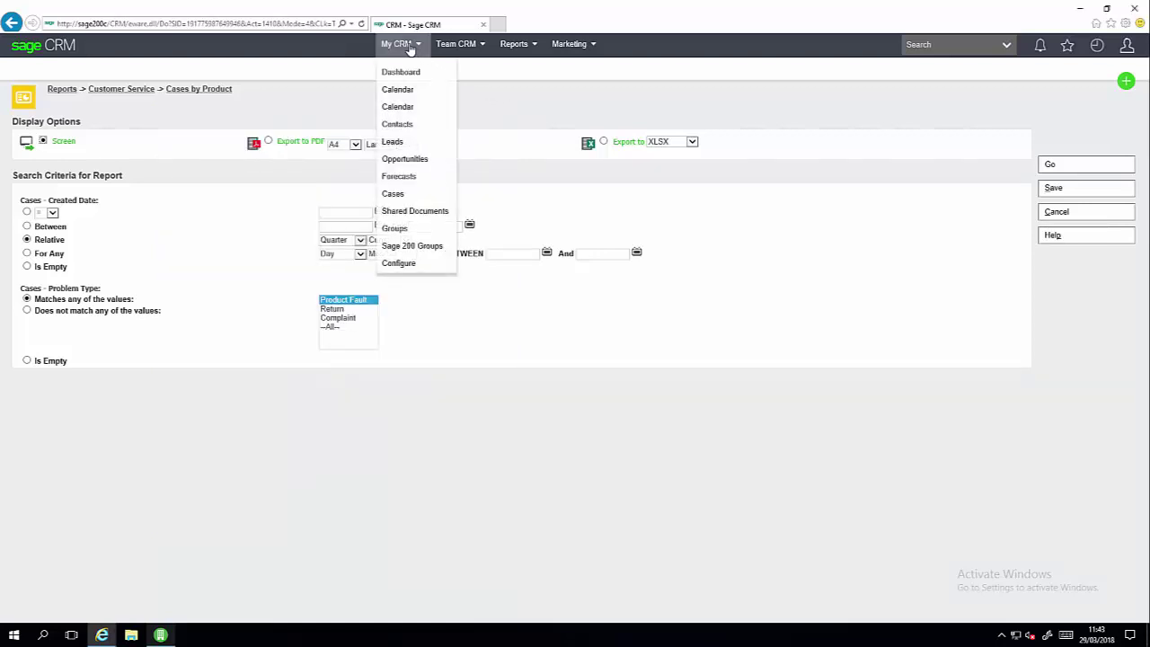
pyautogui.click(398, 75)
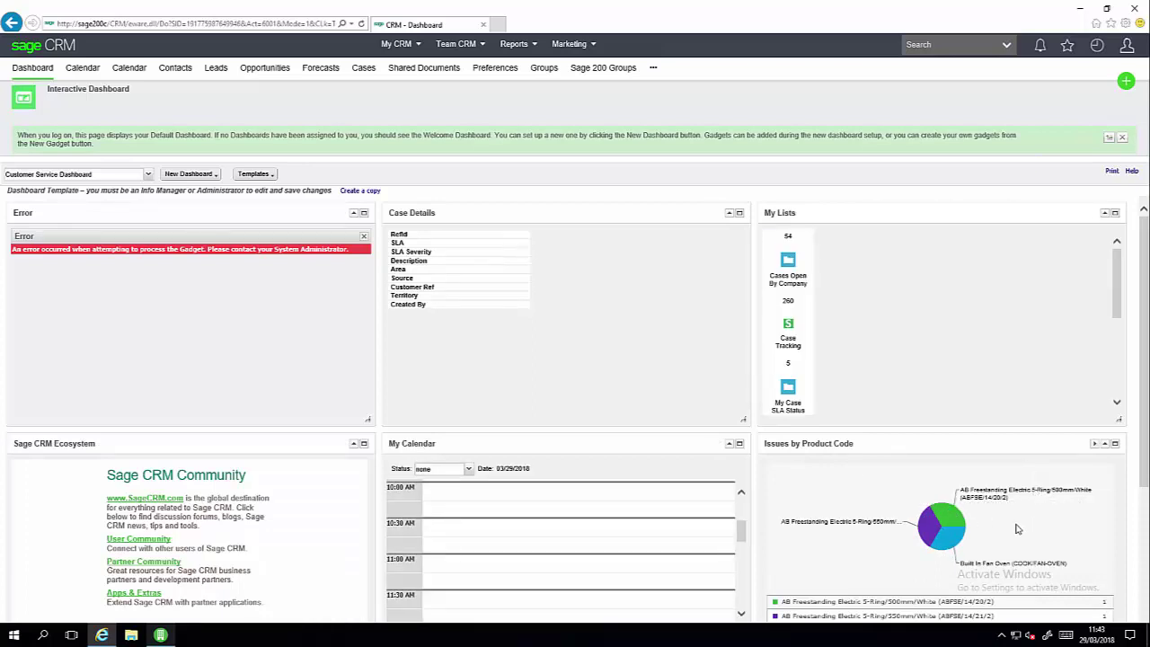
pyautogui.moveTo(946, 536)
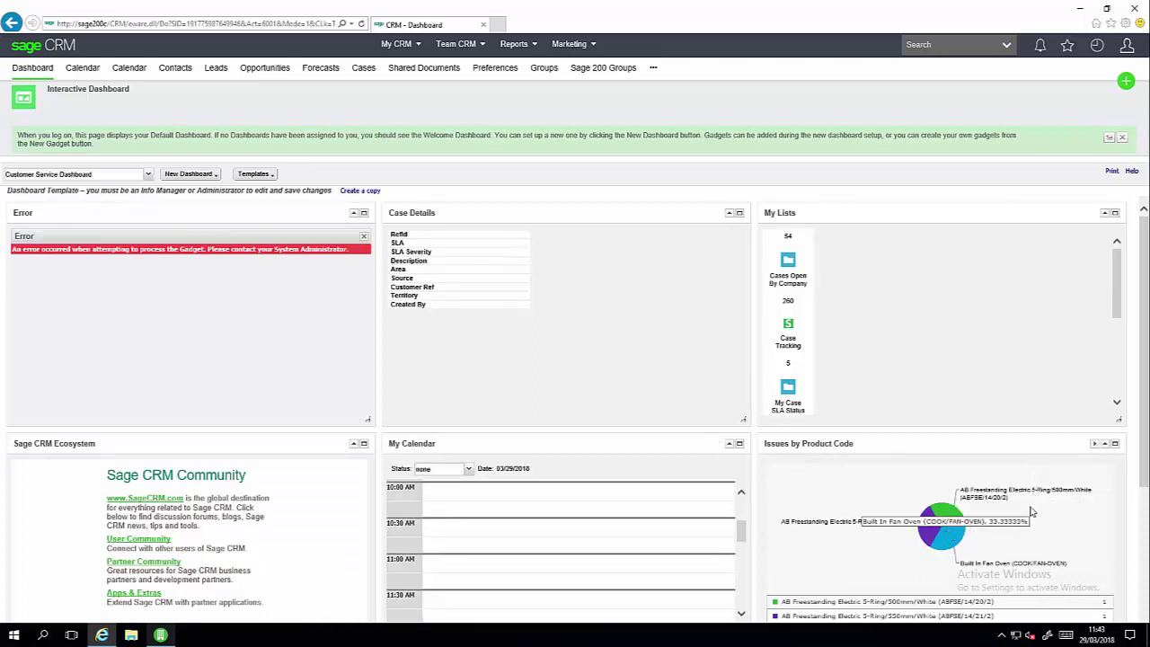
pyautogui.click(1095, 445)
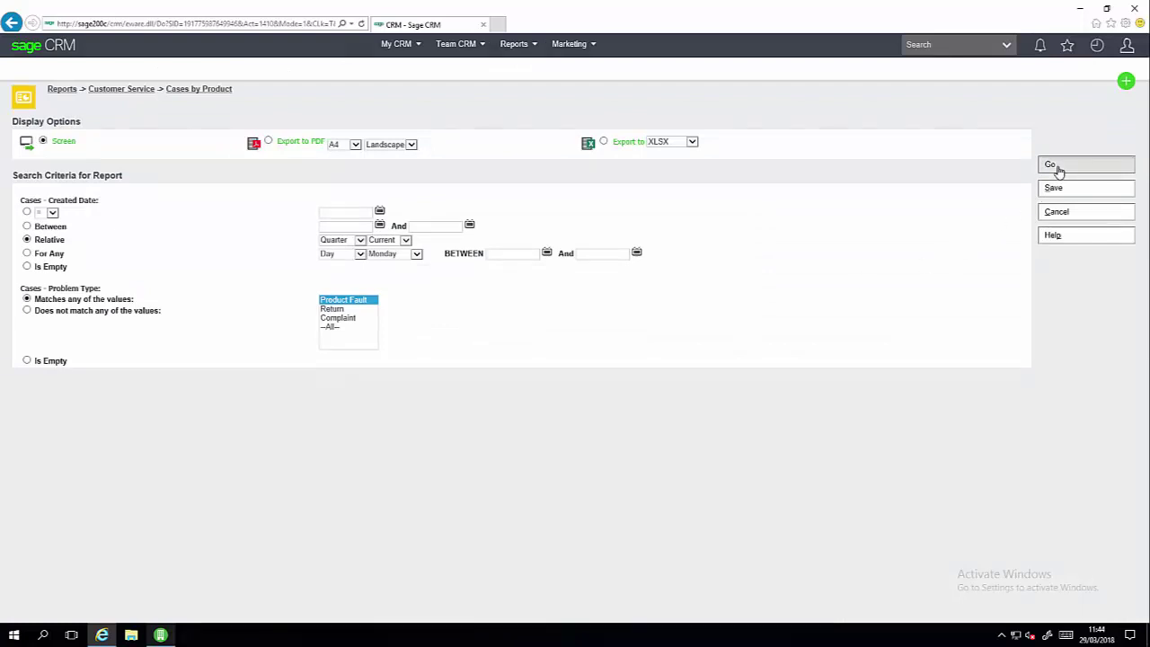
pyautogui.click(1059, 167)
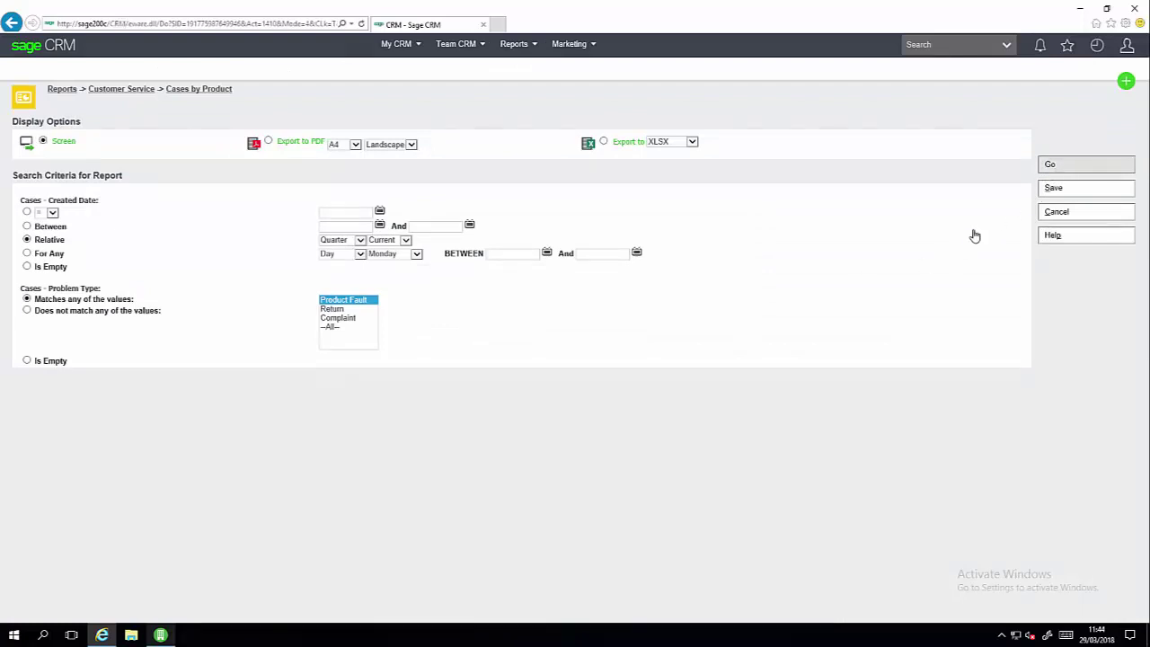